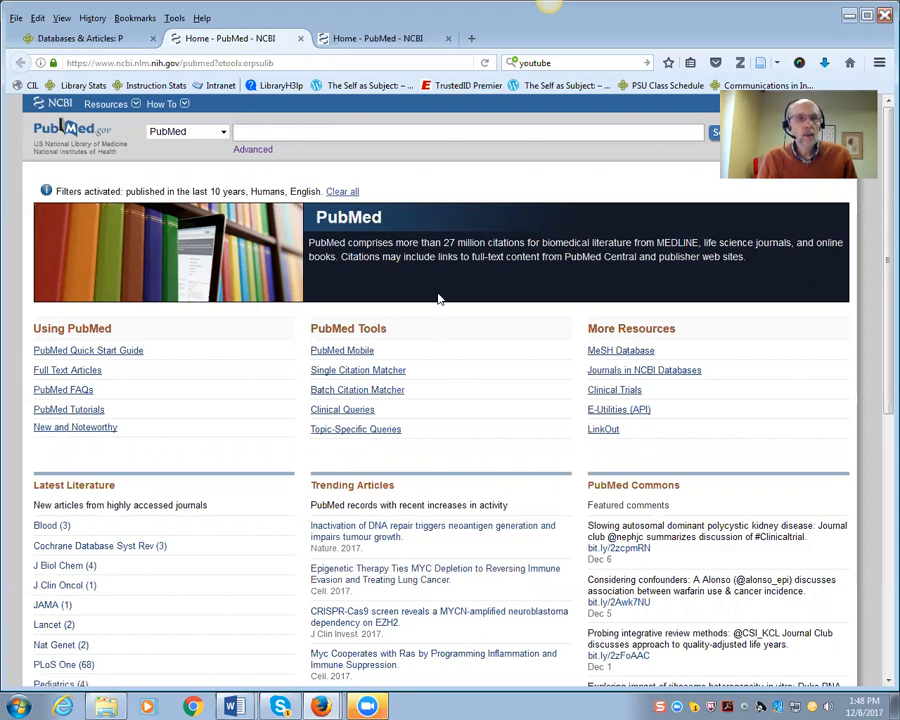
Open the MeSH database from PubMed's advanced search, search it for "deaf", and review the definition of Deafness
click(264, 155)
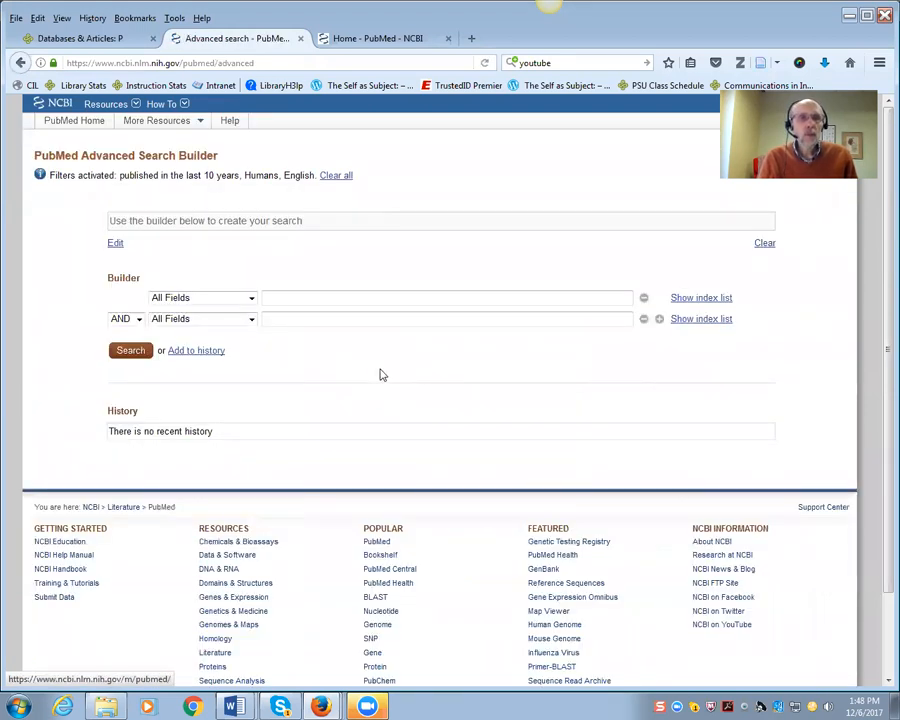
click(147, 121)
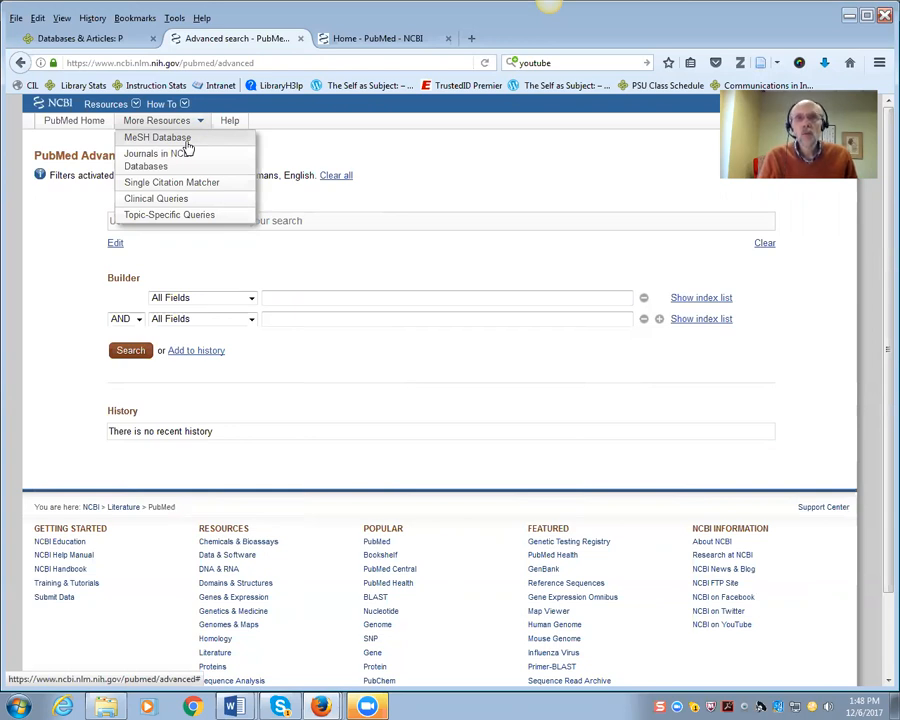
click(185, 143)
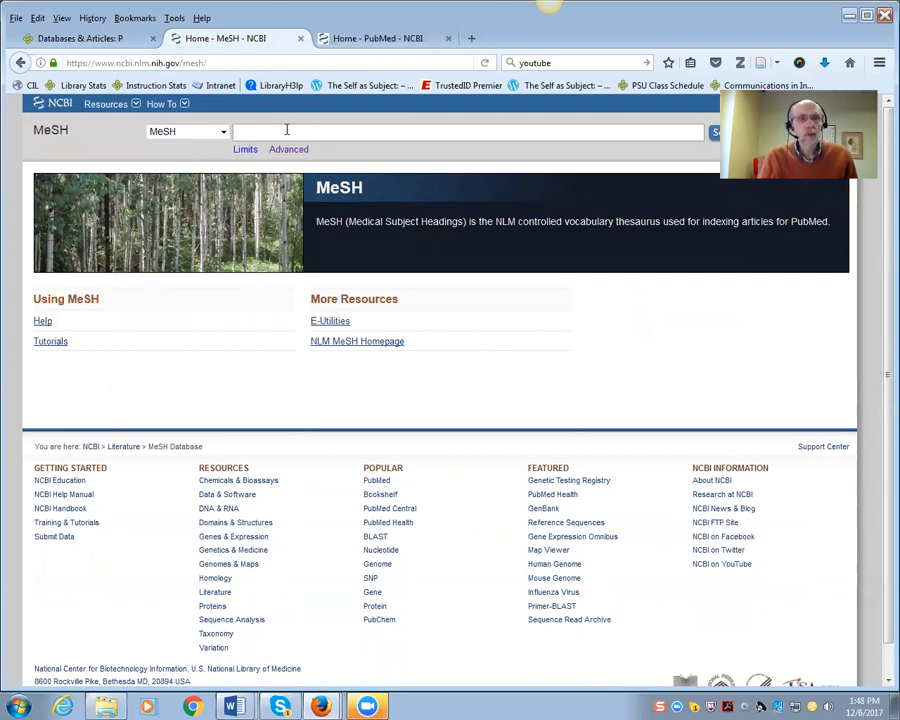
text(deaf)
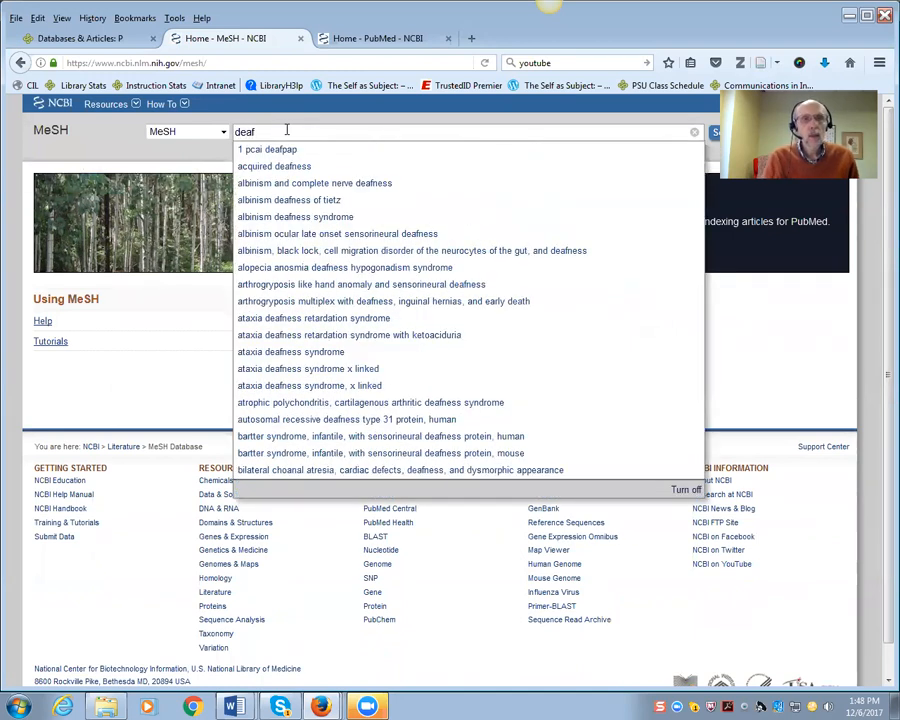
key(Return)
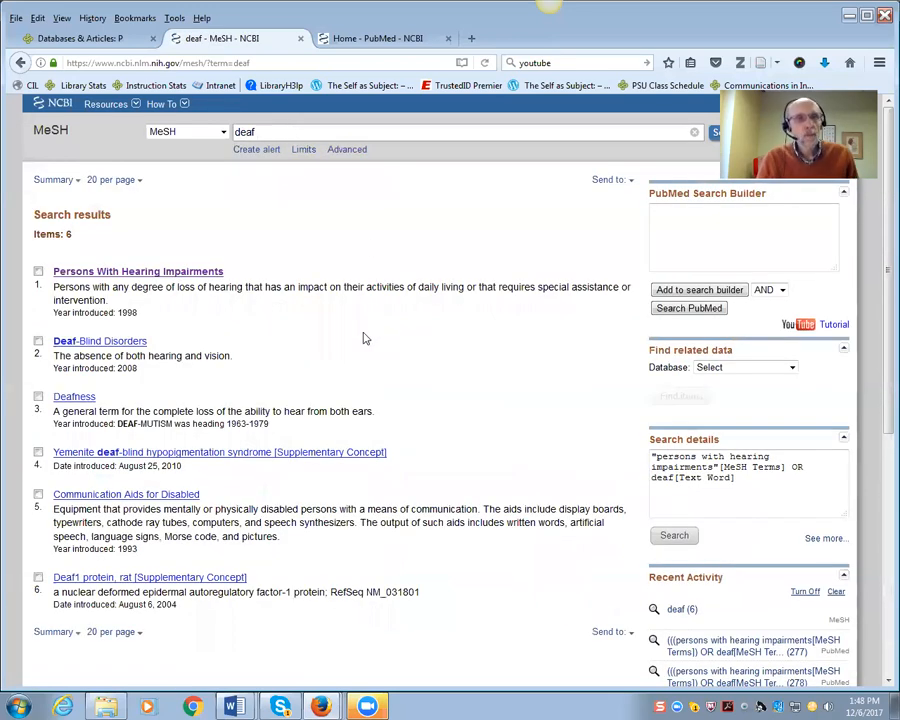
scroll(365, 338, down, 2)
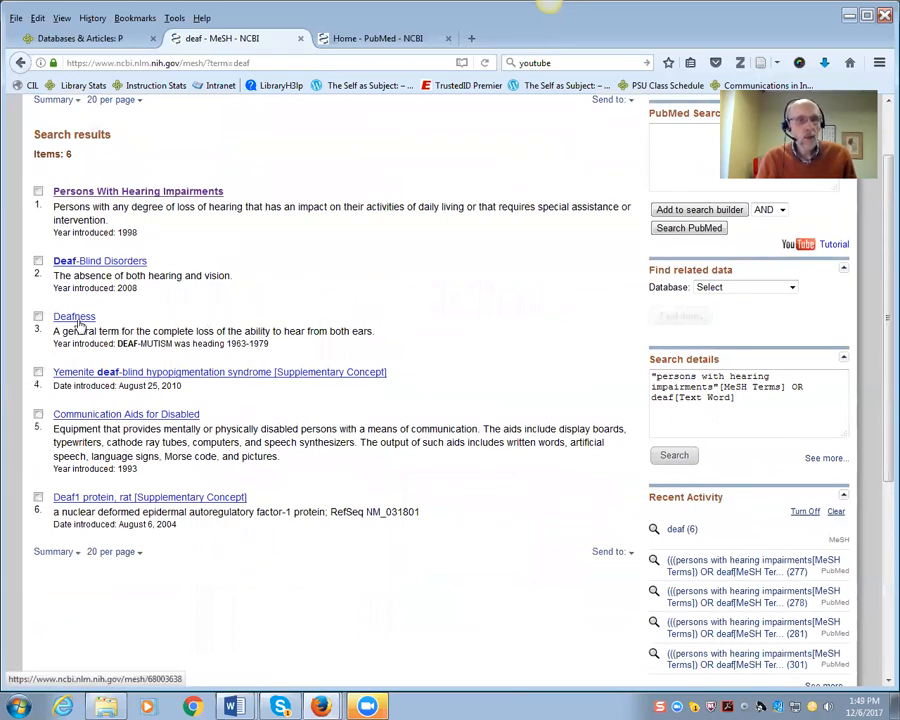
drag(155, 331, 341, 332)
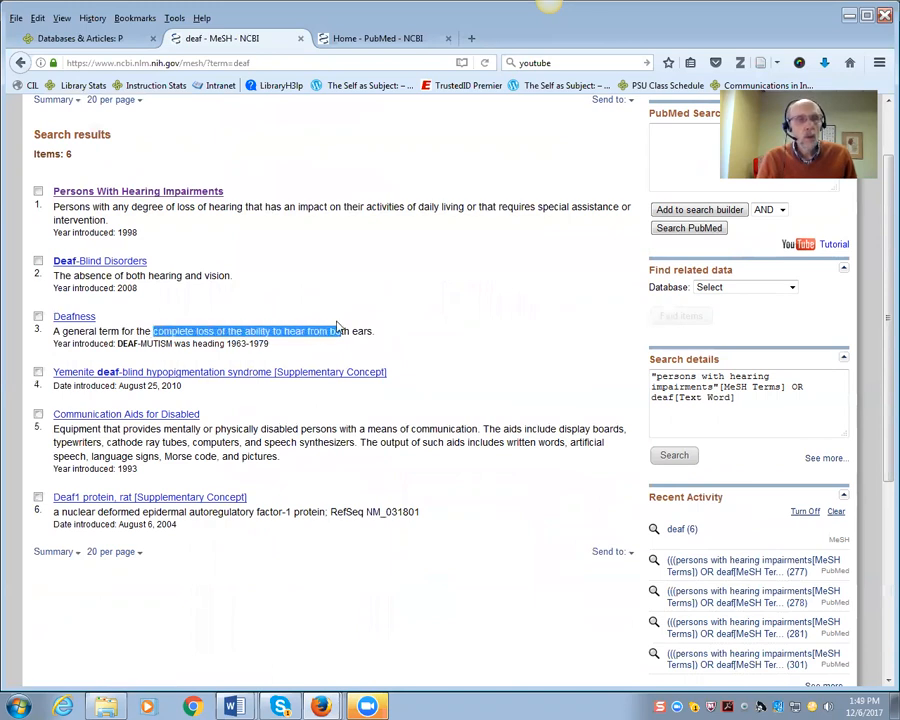
click(165, 212)
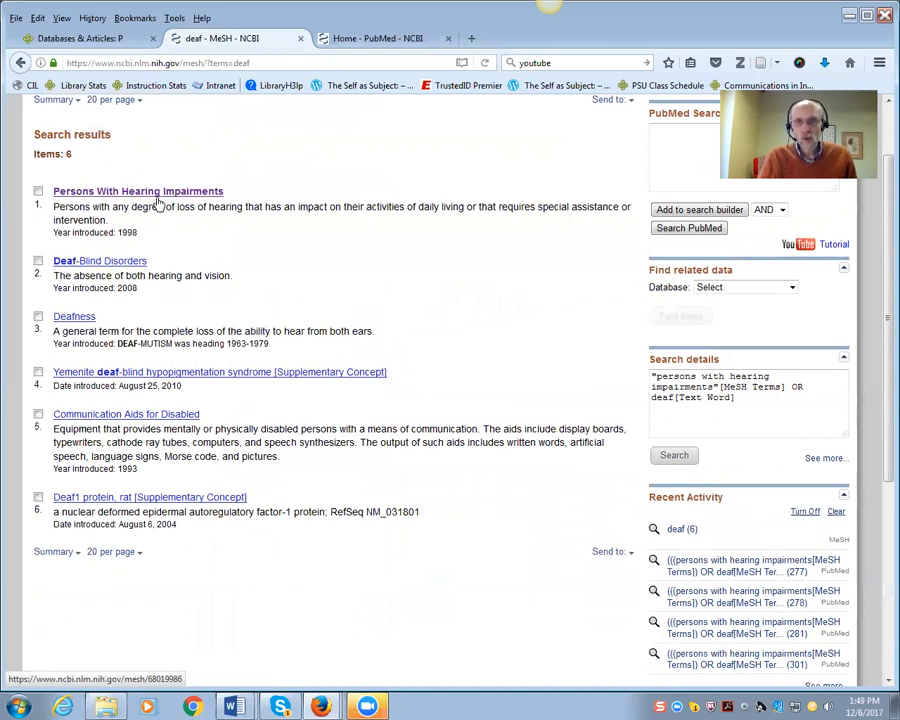
Search the MeSH database for "cochlear" and look through the matching headings, including Cochlear Implantation
scroll(347, 317, up, 2)
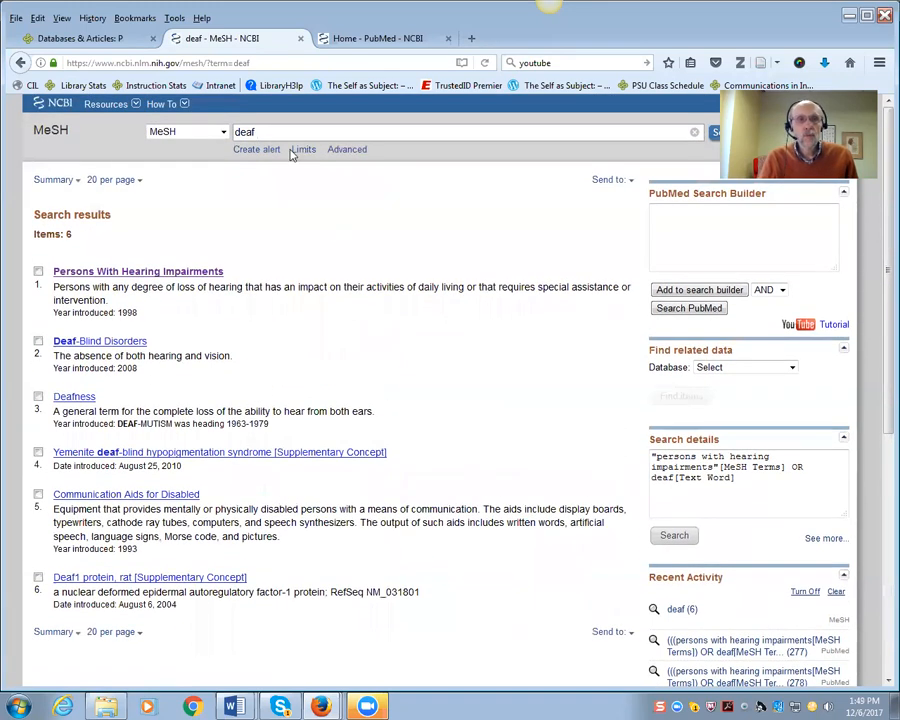
drag(281, 134, 172, 136)
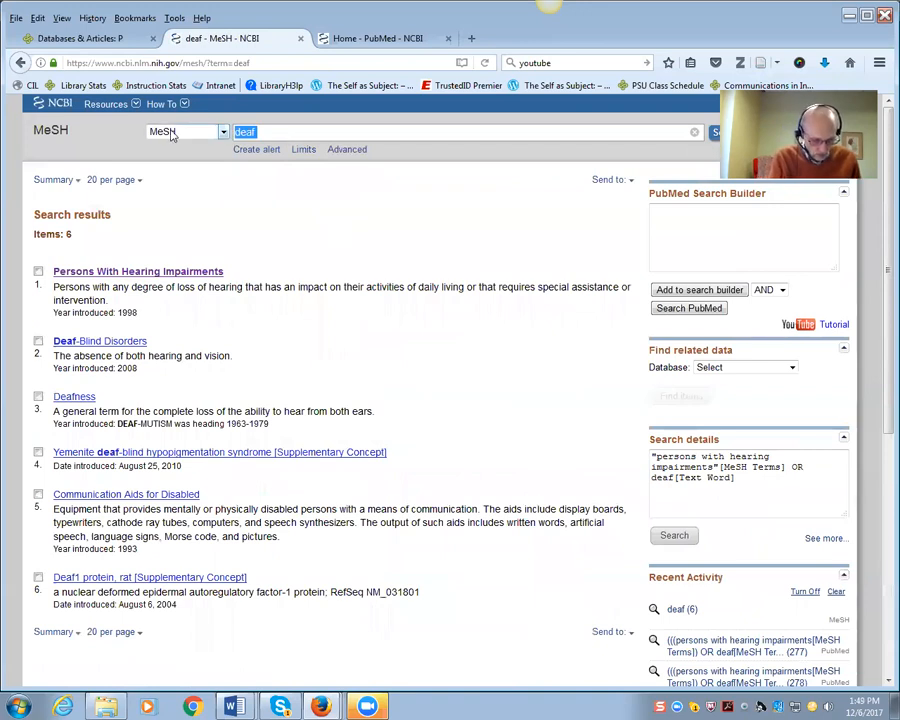
text(coclear)
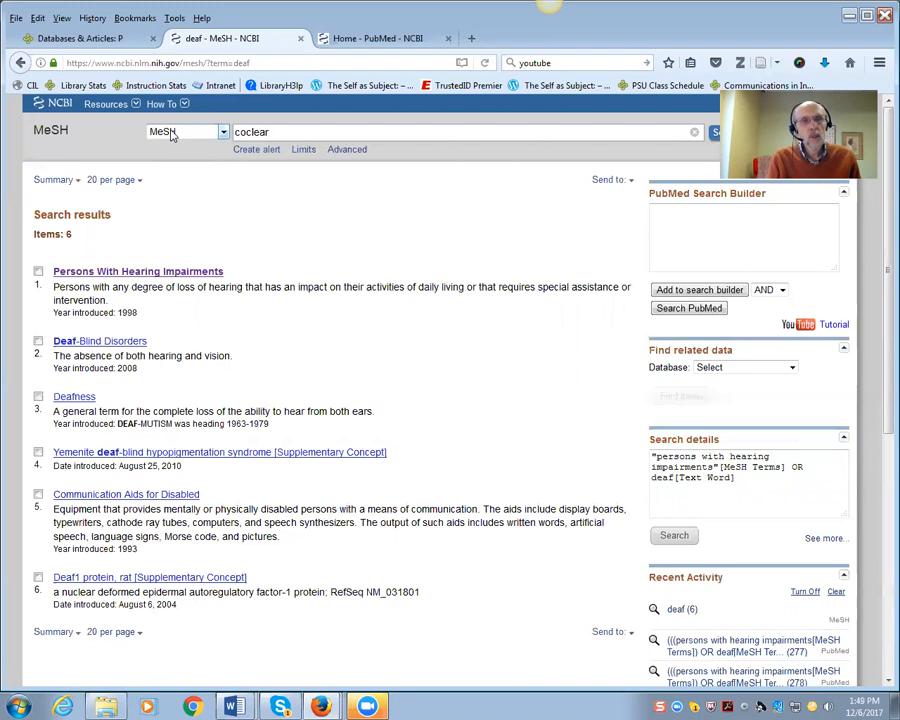
key(Return)
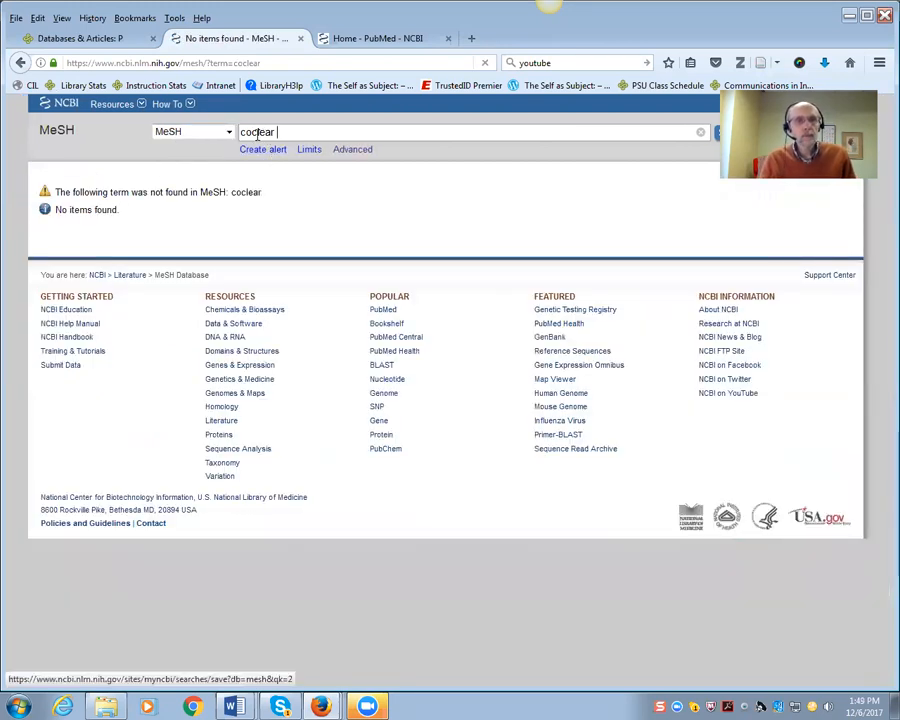
click(257, 133)
text(h)
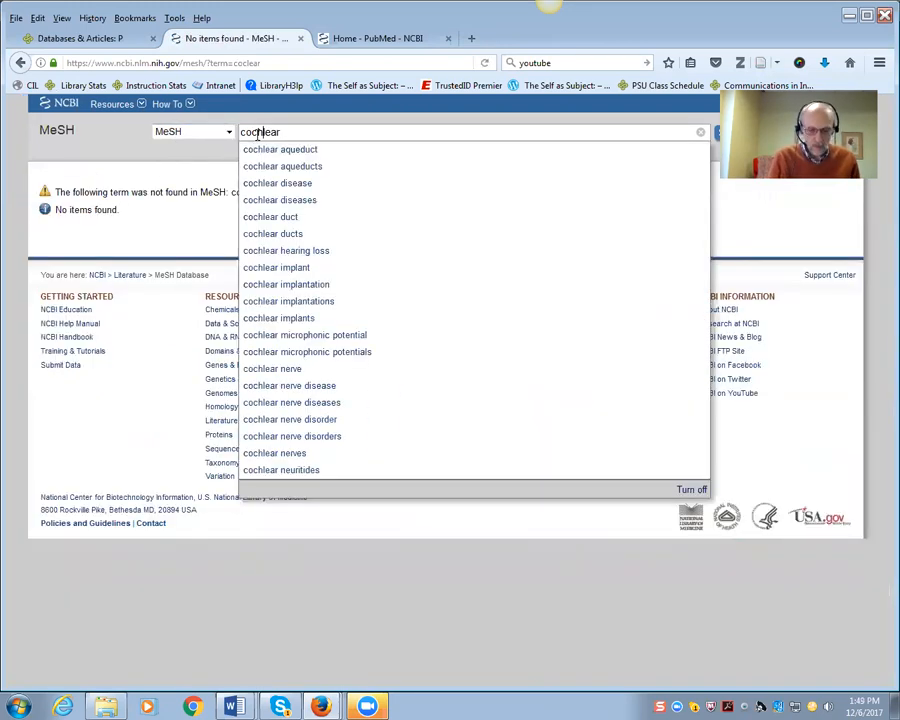
key(Return)
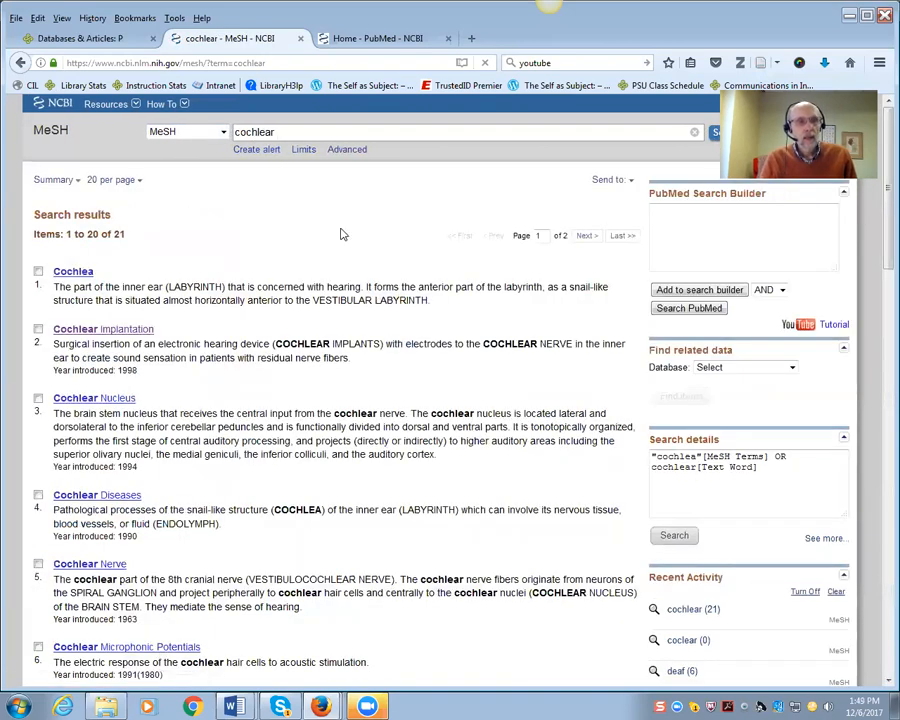
scroll(340, 234, down, 1)
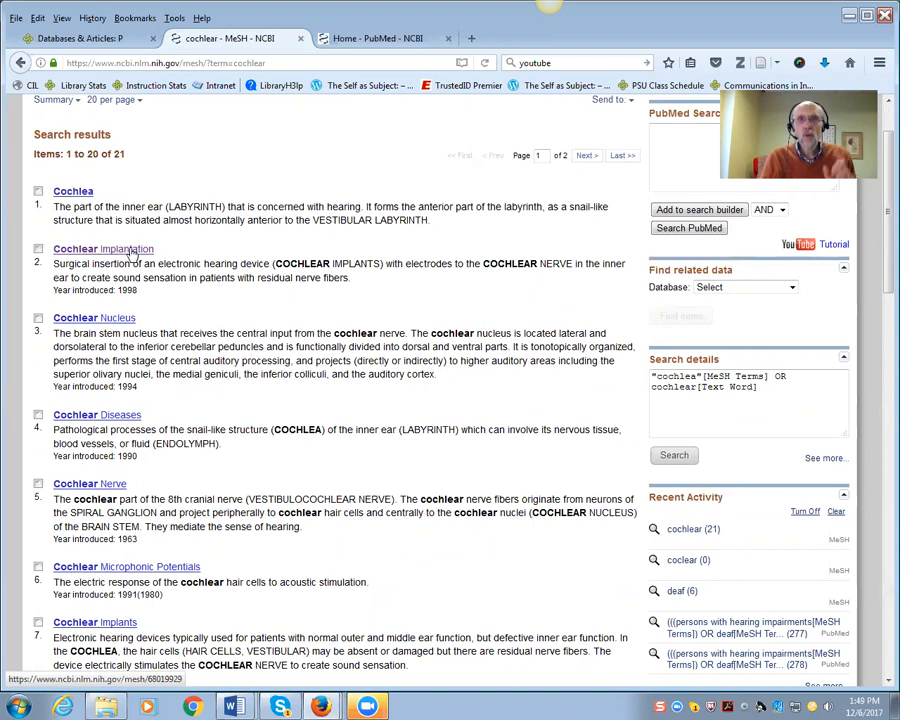
scroll(128, 254, up, 2)
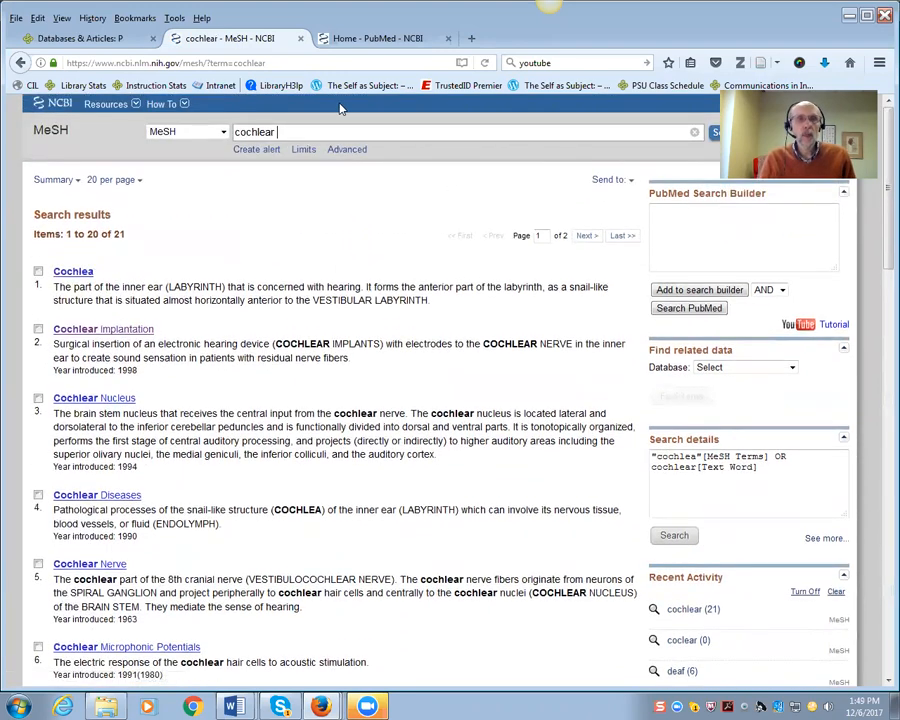
In PubMed's Advanced Search Builder, enter "deafness OR partially hearing imparied" as the first search line, limited to MeSH Terms
click(380, 40)
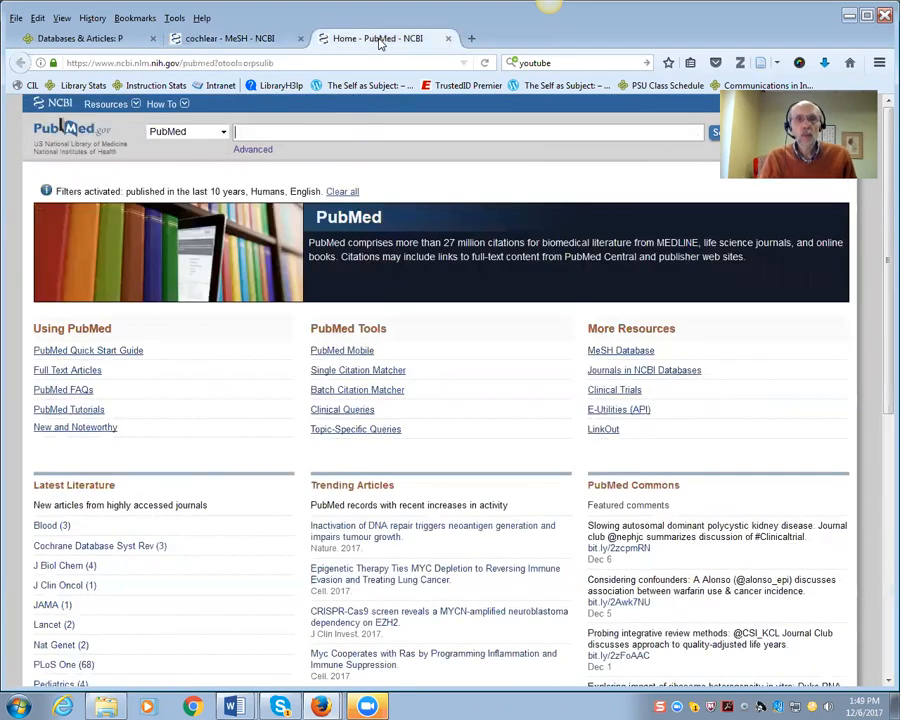
click(257, 151)
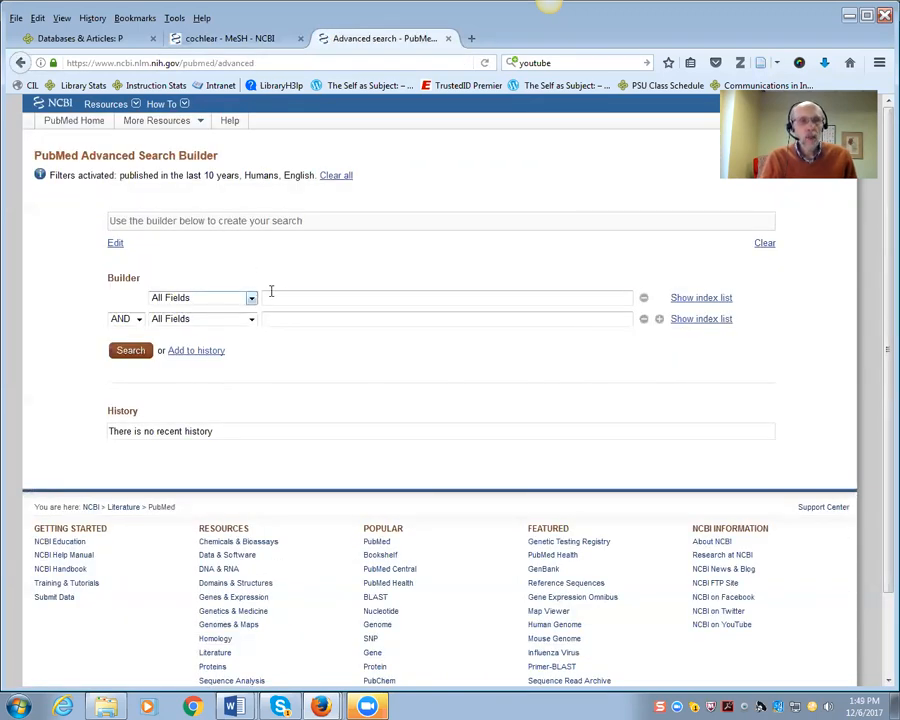
click(288, 296)
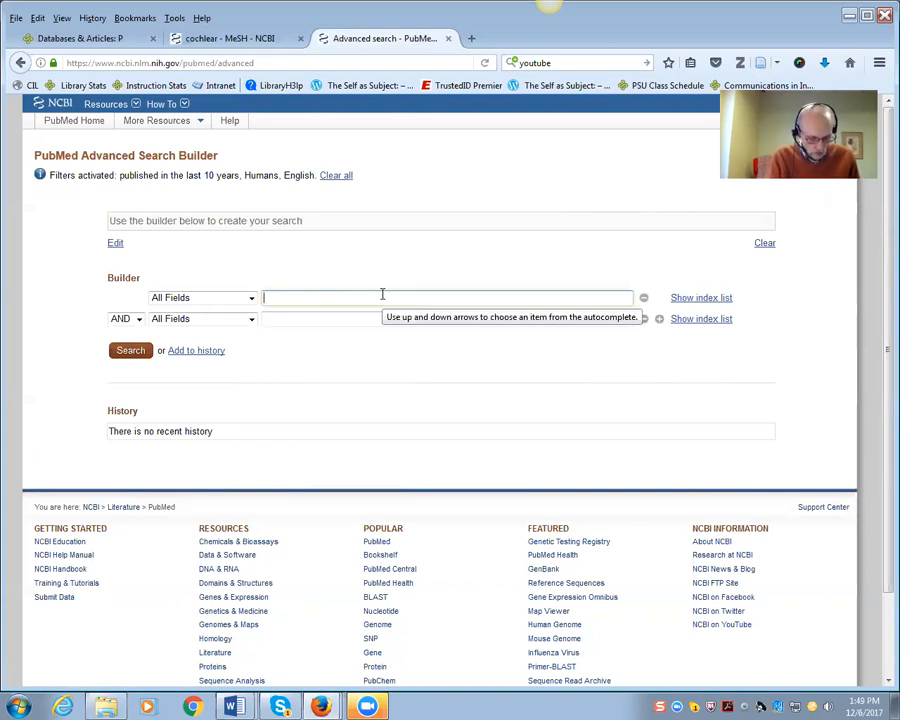
text(deafness)
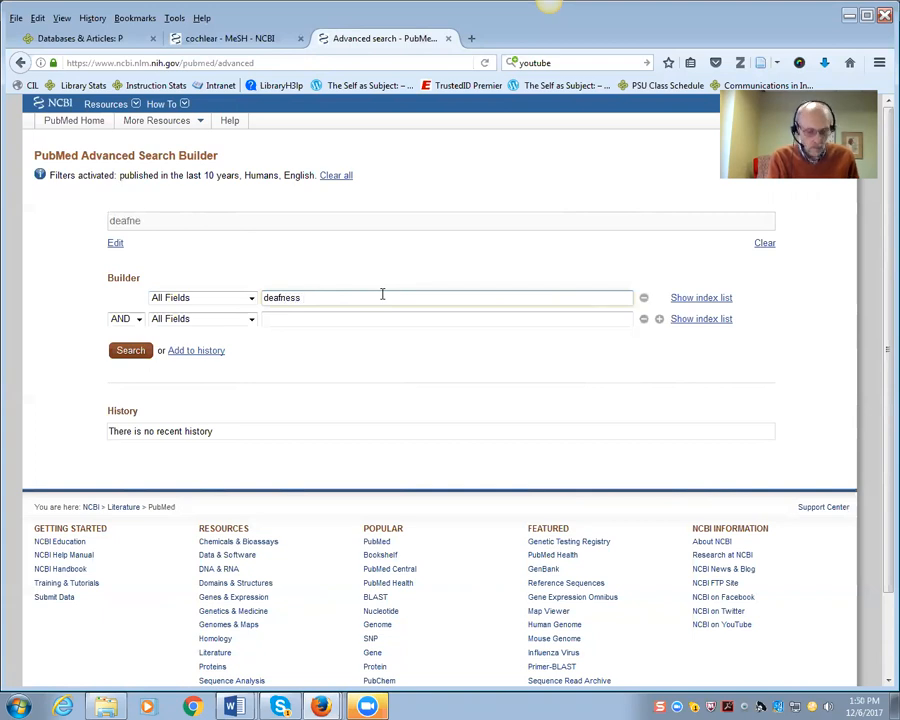
text( OR)
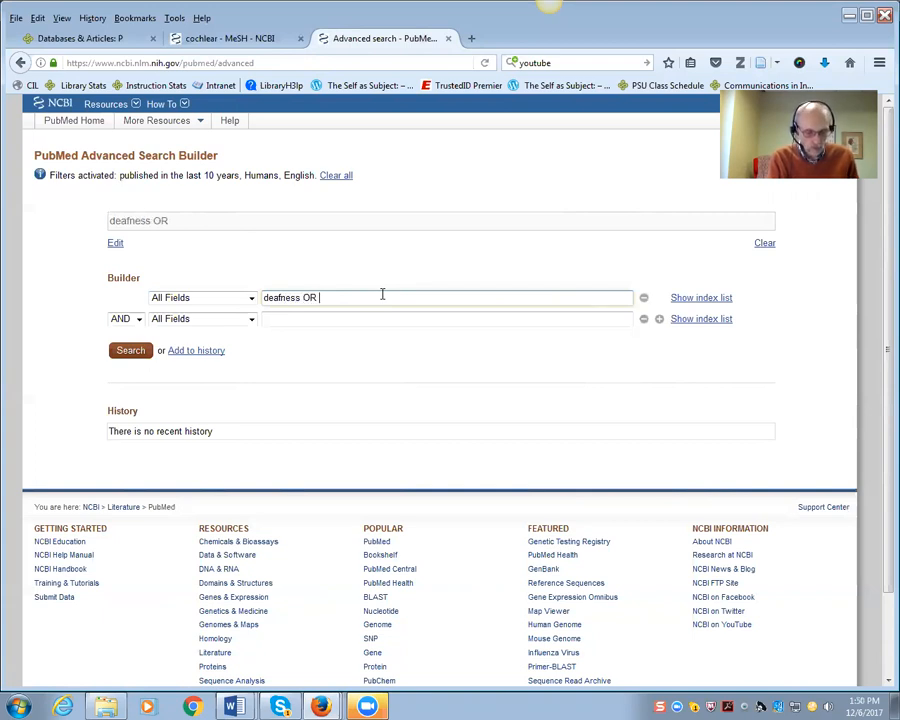
text( parti)
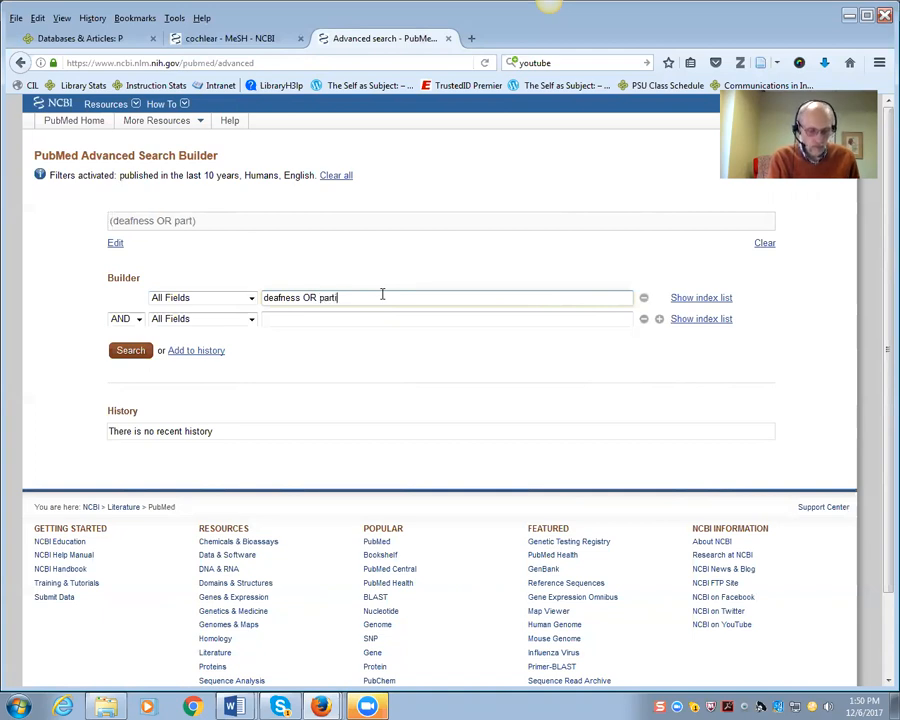
text(ally hearing)
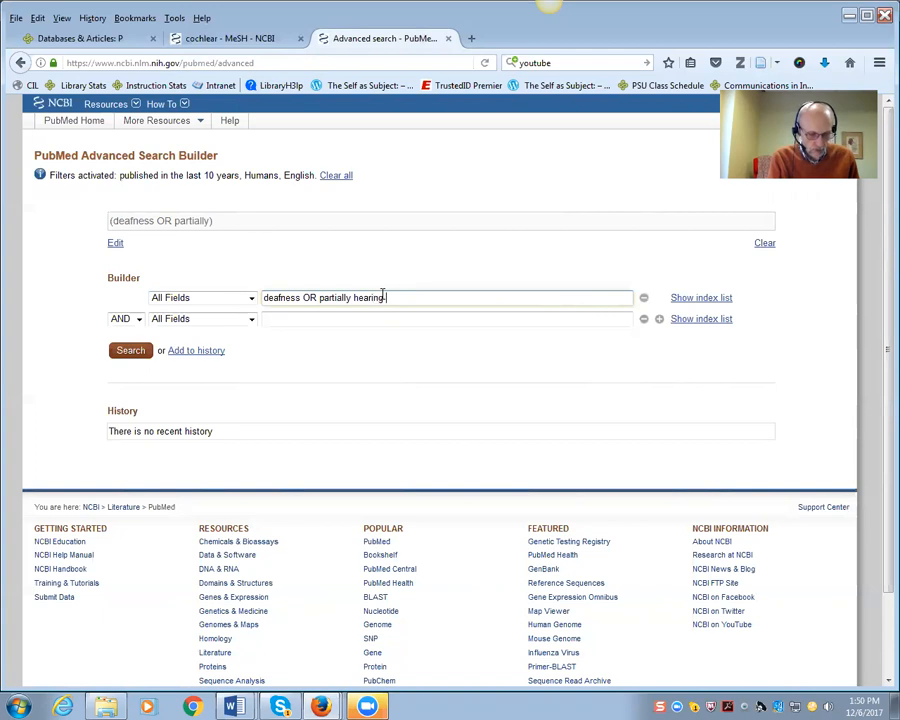
text( imparied)
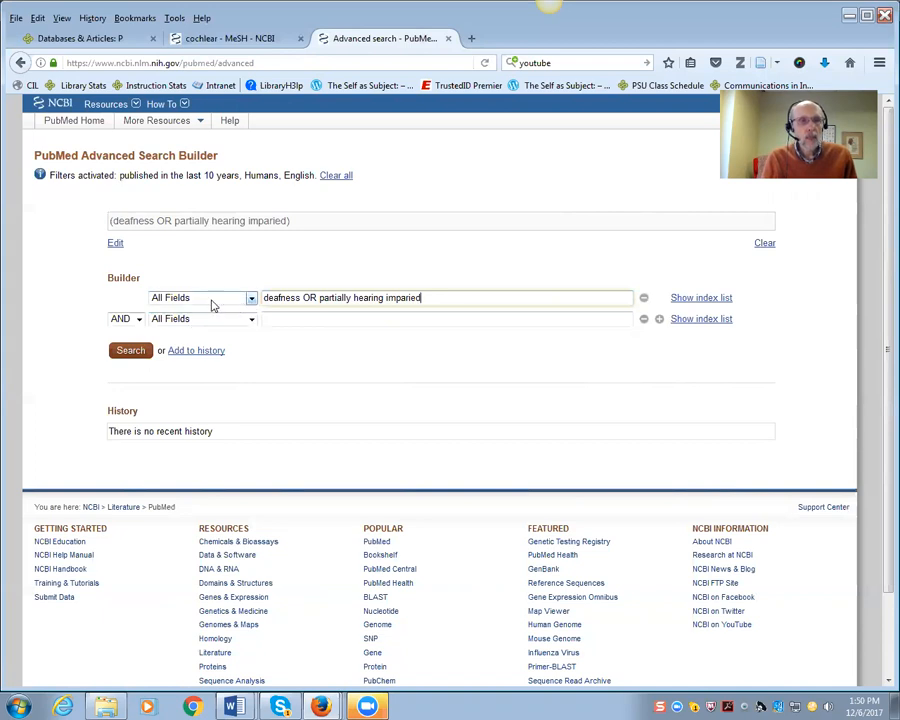
click(251, 297)
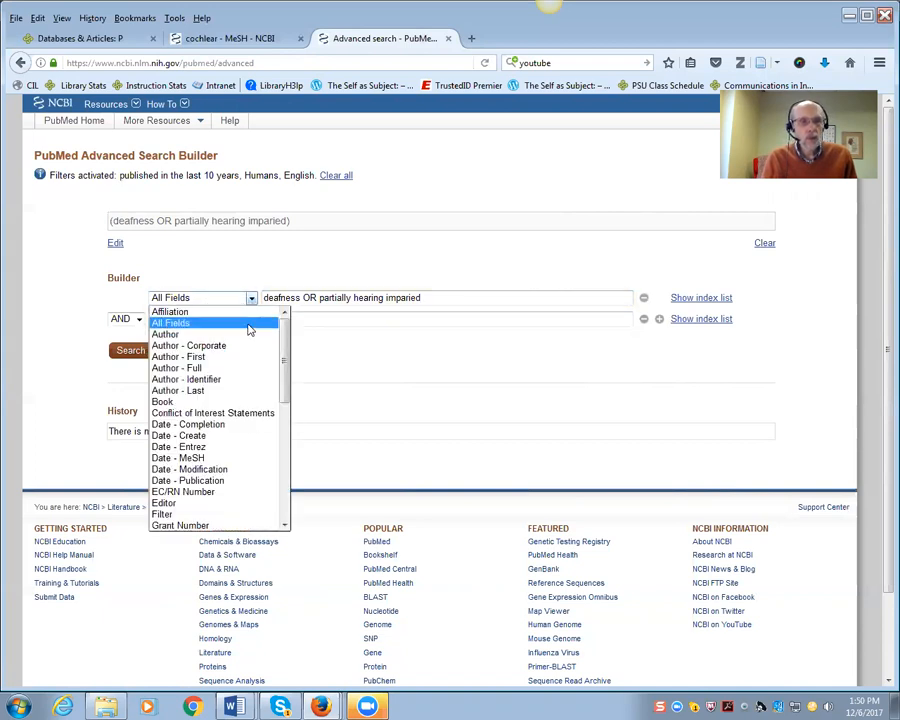
scroll(253, 350, down, 7)
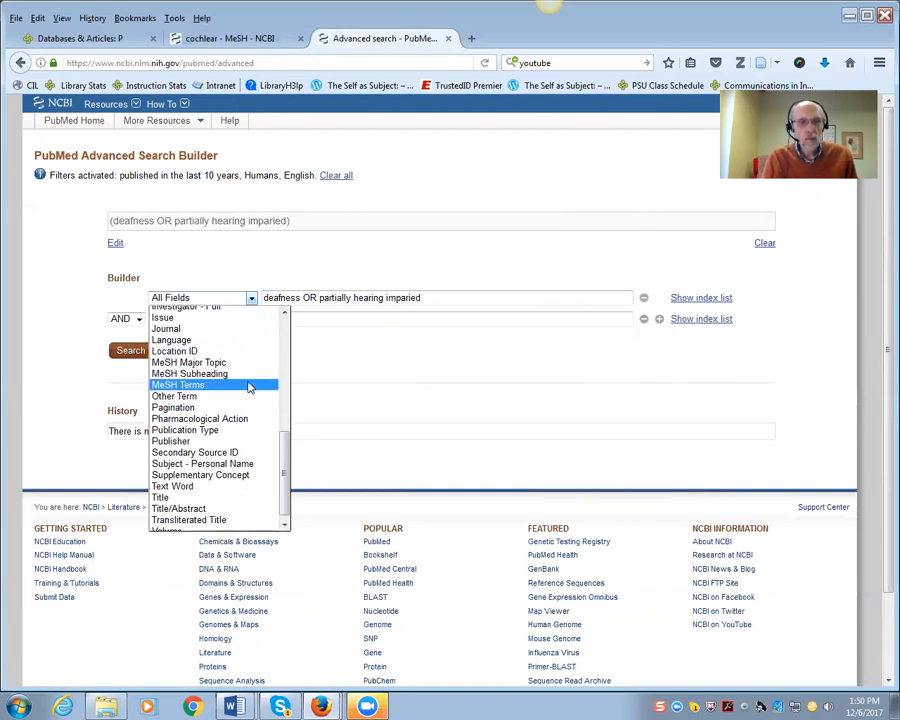
click(249, 386)
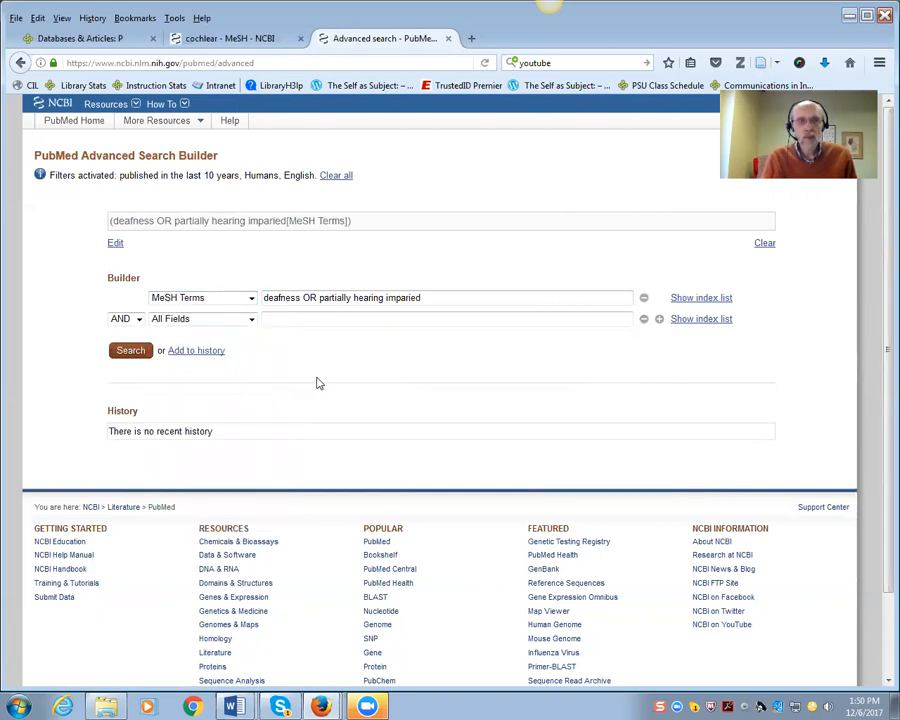
Add "cochlear implantation" as the second search line, combined with AND and limited to MeSH Terms
click(296, 318)
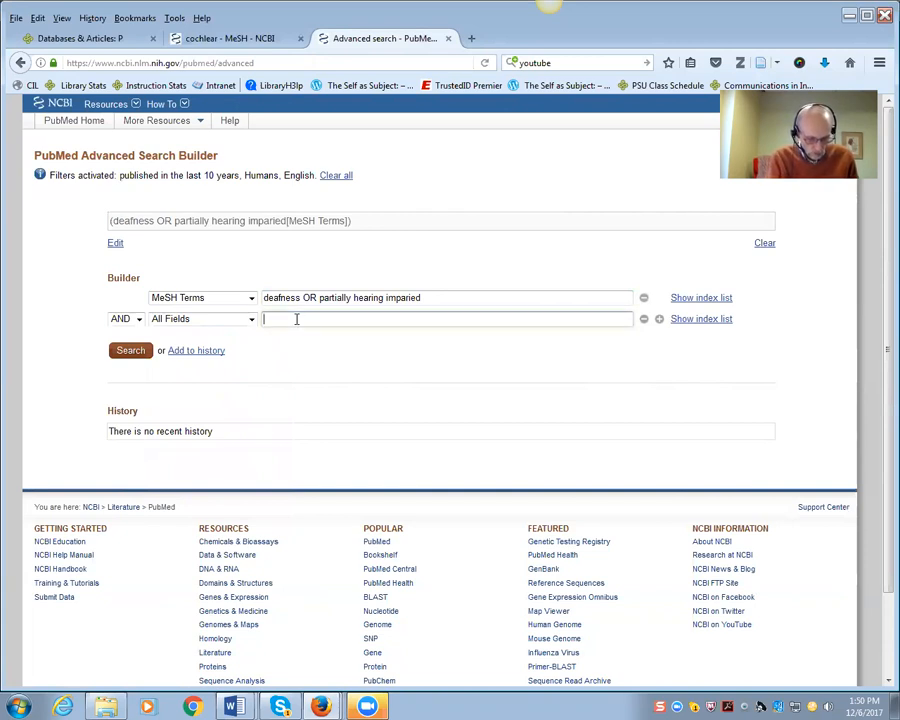
text(cochlear implantation)
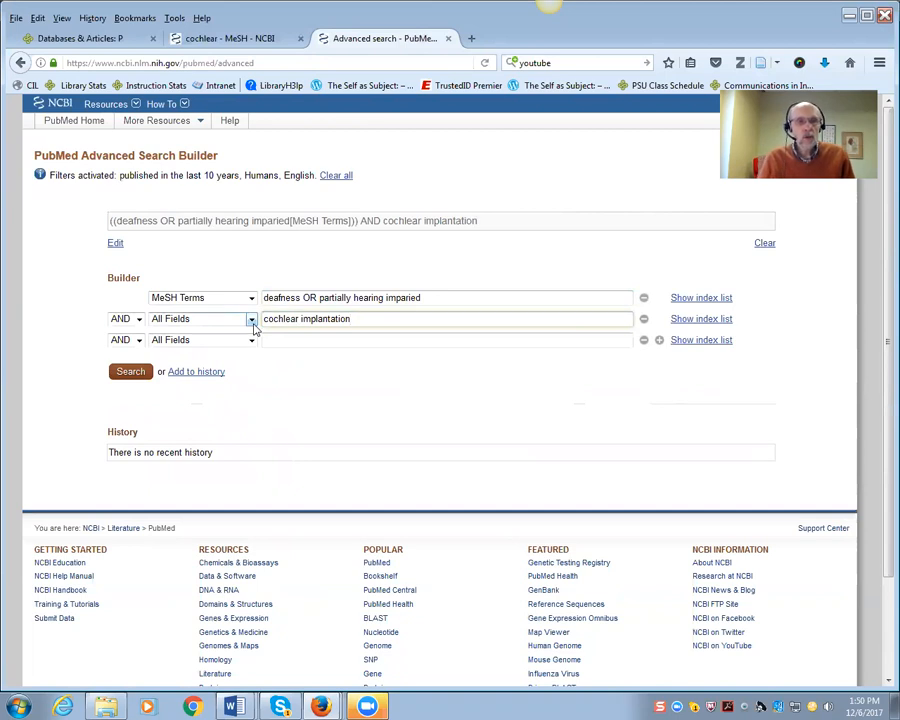
click(253, 324)
scroll(237, 398, down, 6)
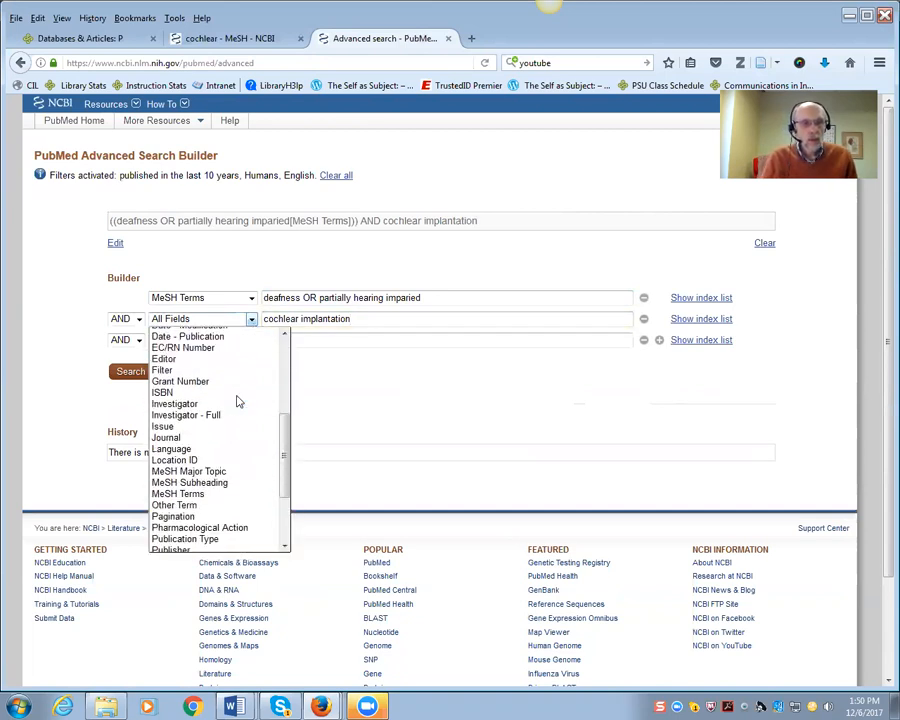
scroll(239, 402, down, 2)
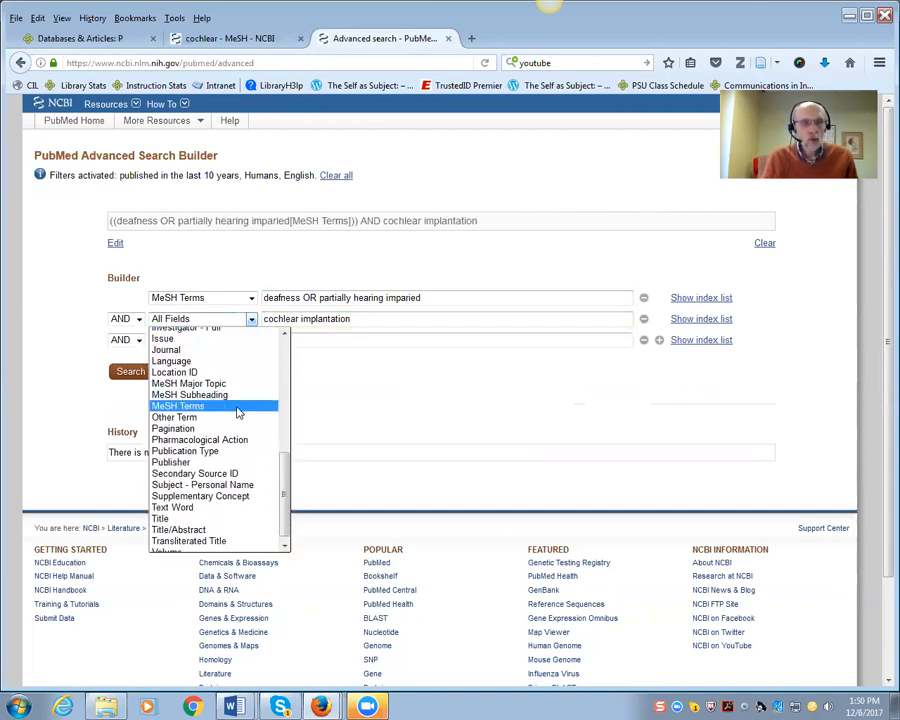
click(238, 408)
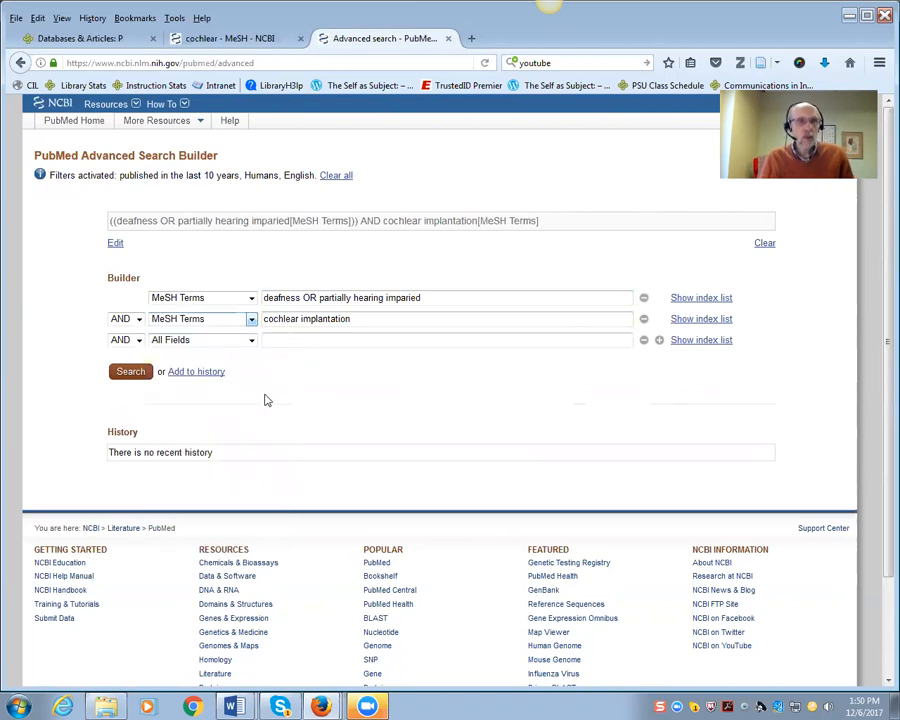
Run the combined MeSH search and examine the result count and the applied filters
click(131, 372)
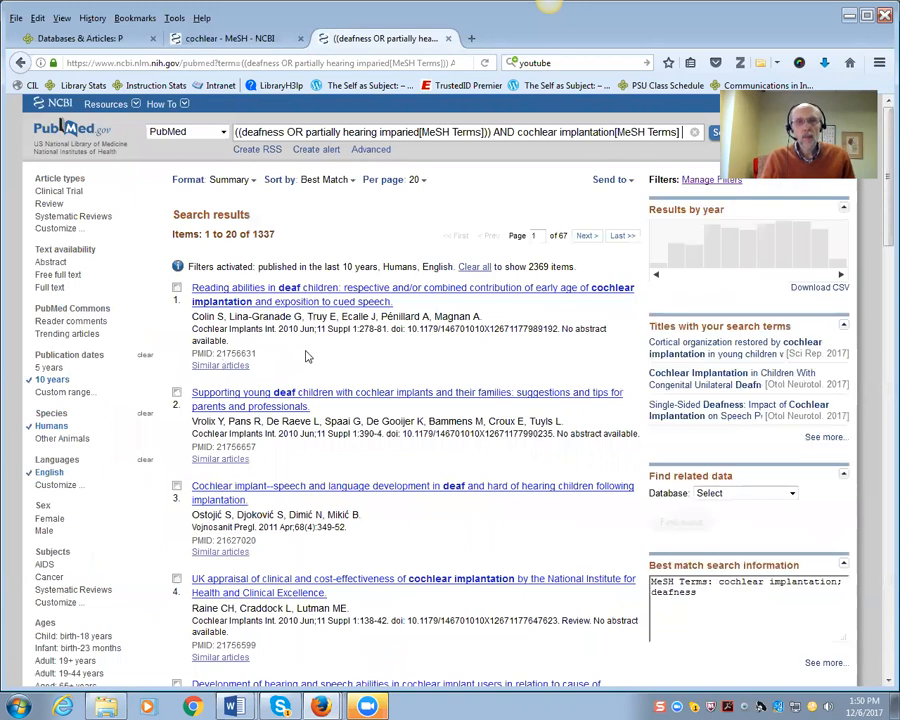
drag(276, 240, 265, 235)
click(276, 236)
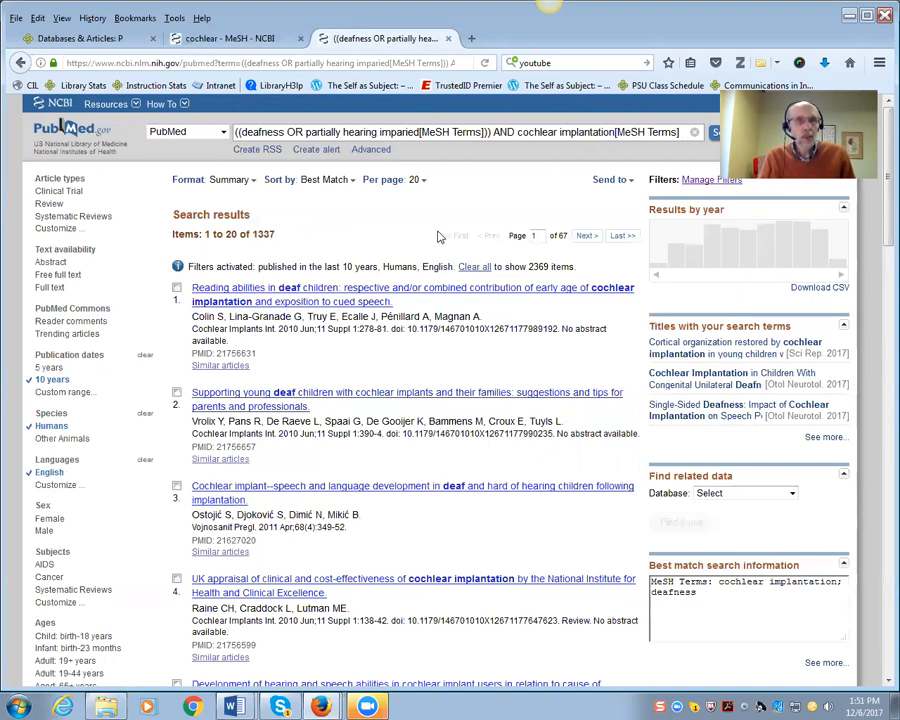
scroll(140, 260, down, 2)
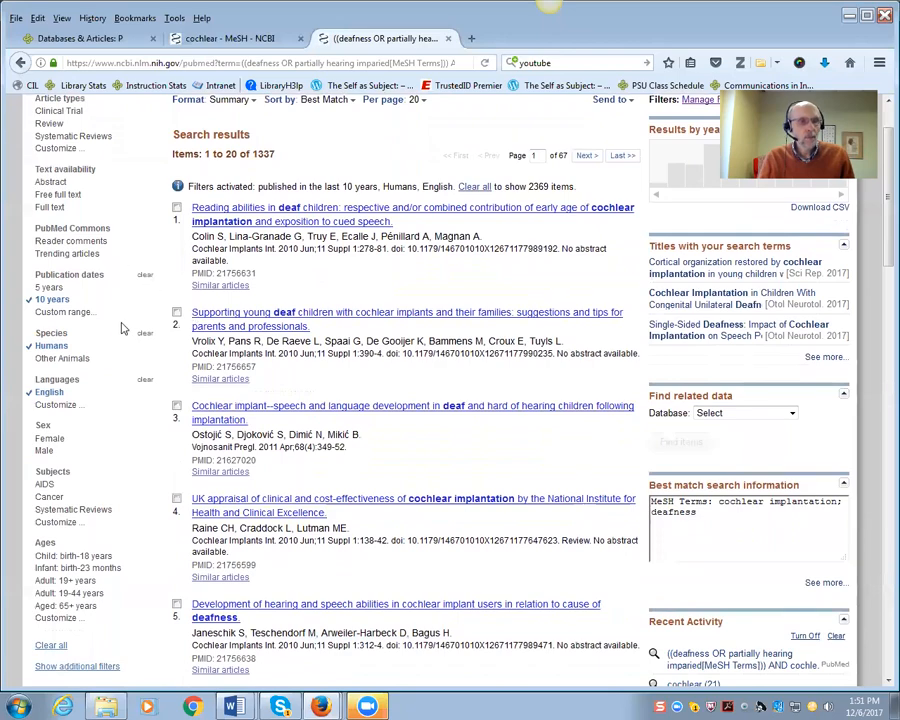
Review the filter categories available for the search results, including publication dates, species, languages, subjects, ages and the option for additional filters
scroll(116, 270, up, 1)
scroll(118, 240, down, 3)
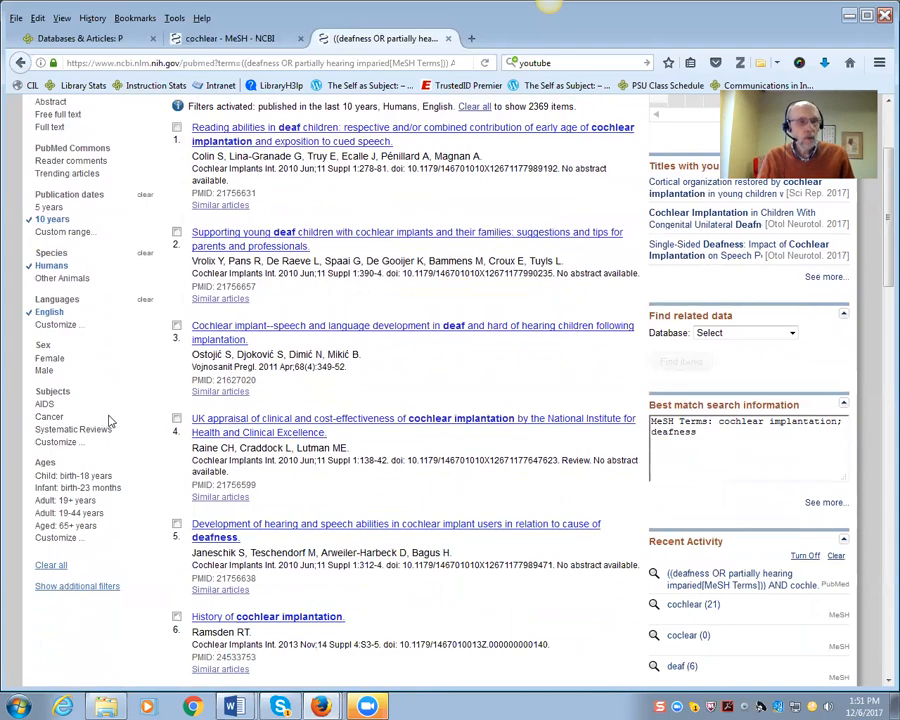
scroll(112, 420, down, 2)
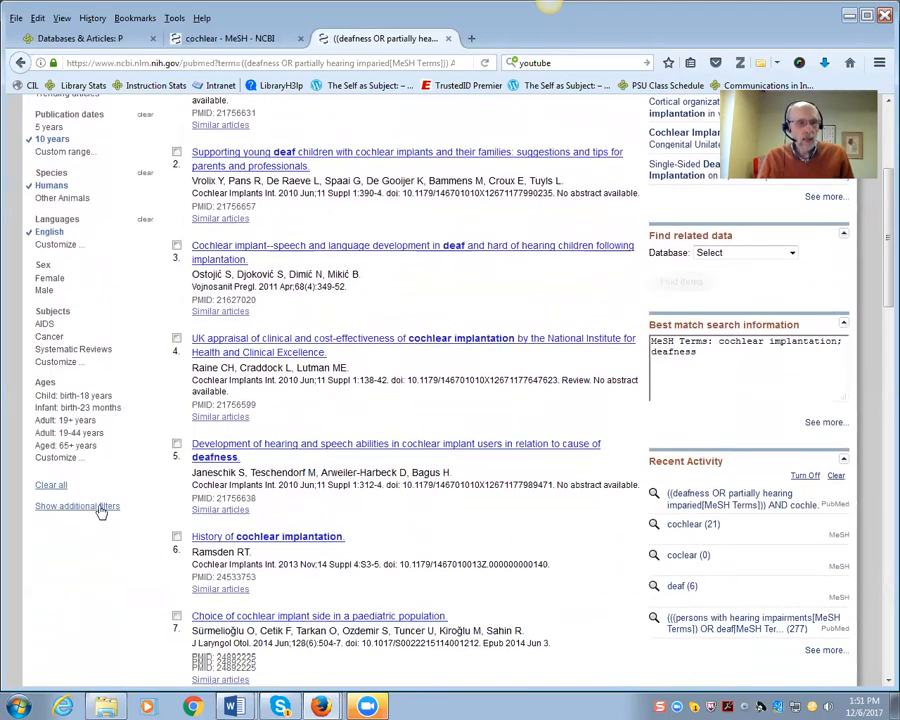
scroll(133, 368, up, 6)
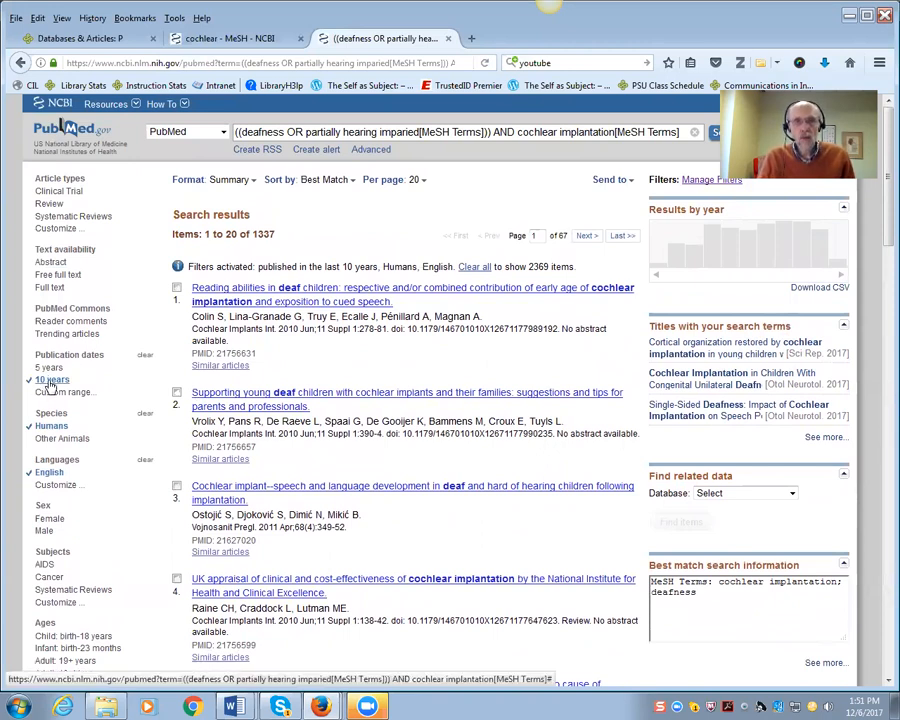
scroll(70, 380, down, 3)
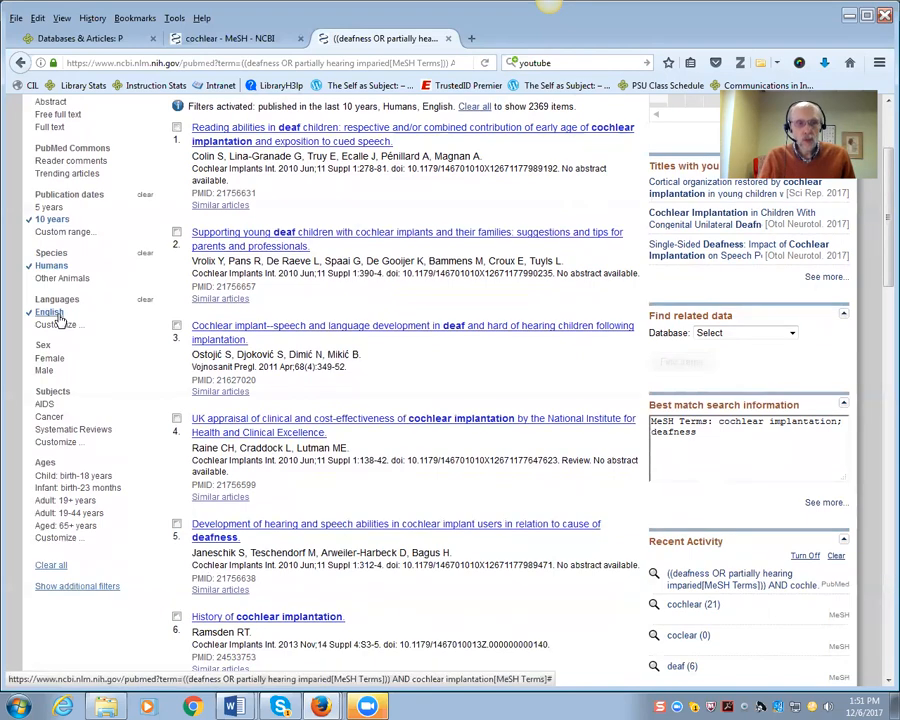
scroll(140, 425, up, 3)
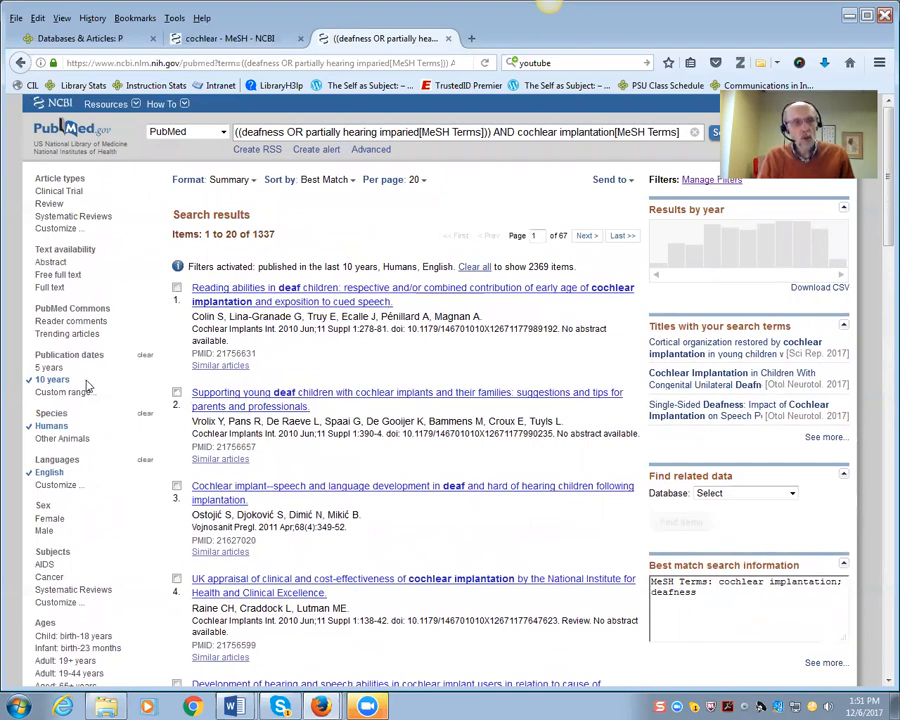
scroll(100, 470, down, 3)
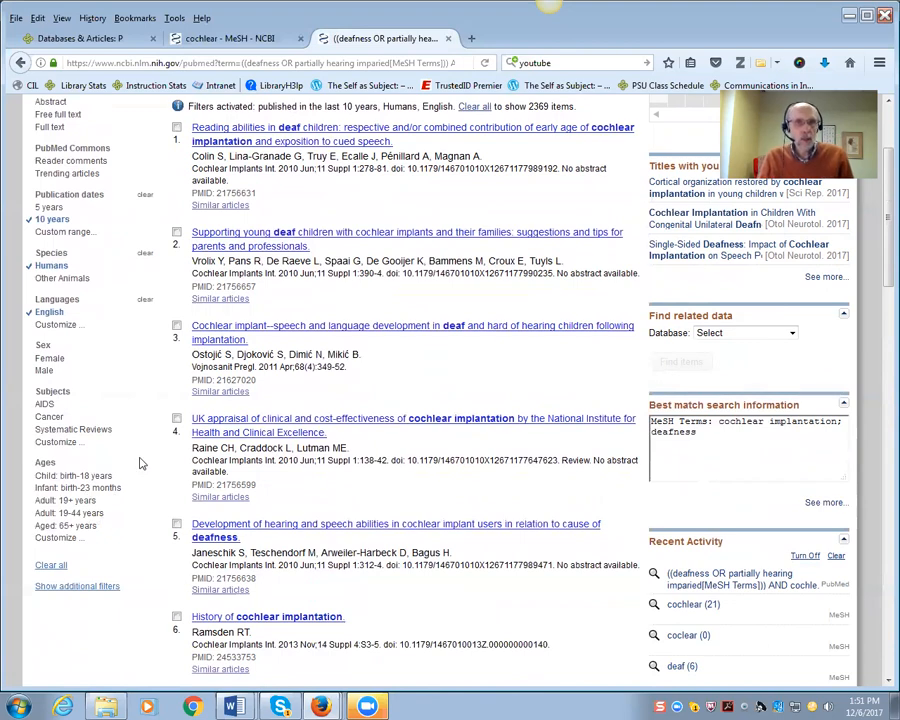
scroll(143, 473, up, 3)
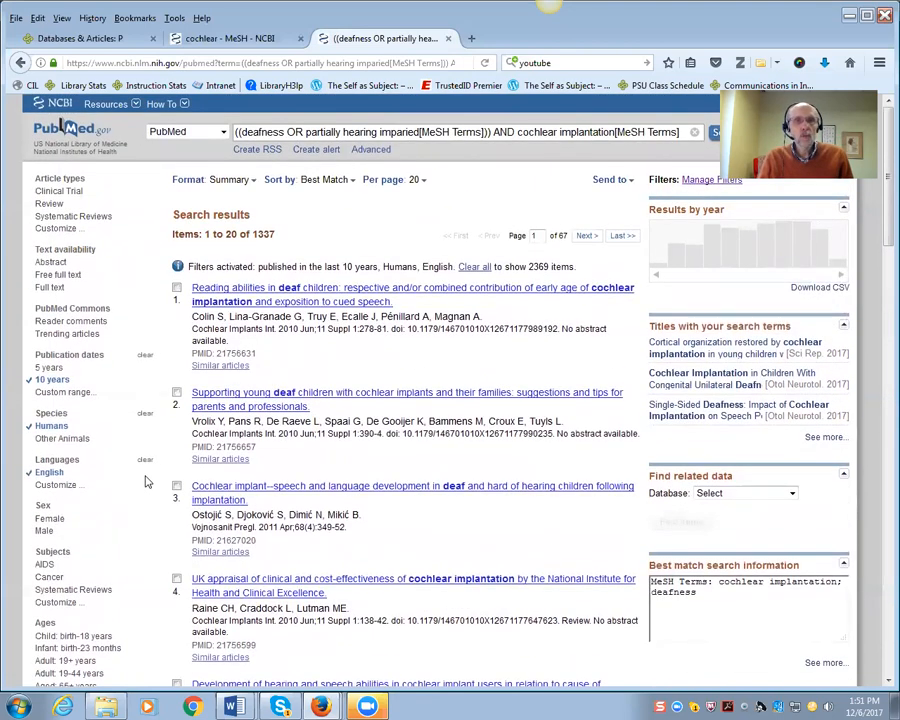